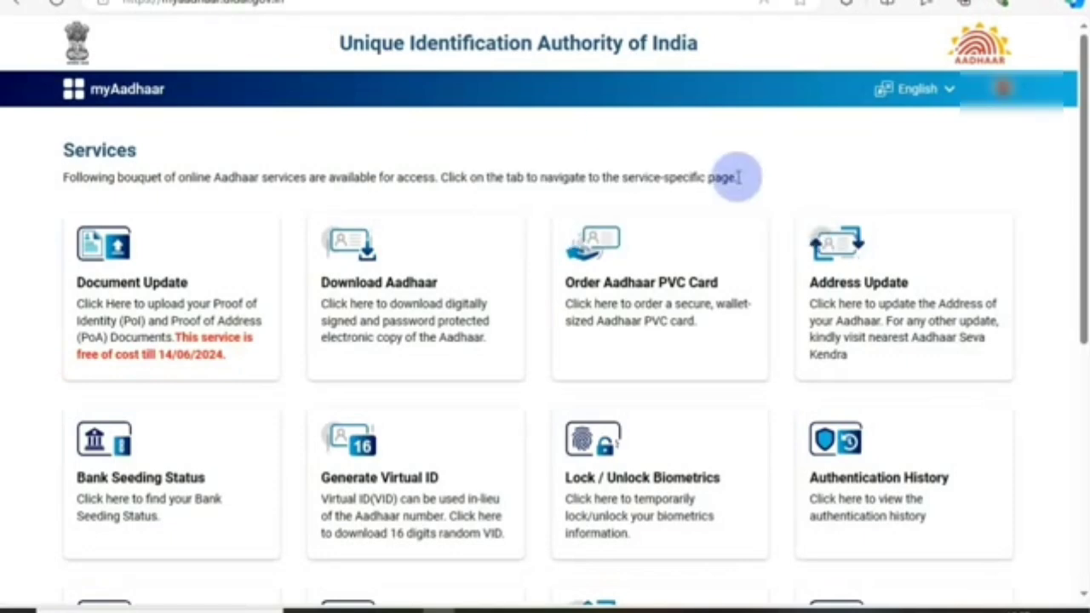
Step: Open the Address Update service card from the myAadhaar Services page
scroll(737, 179, down, 3)
scroll(681, 195, up, 3)
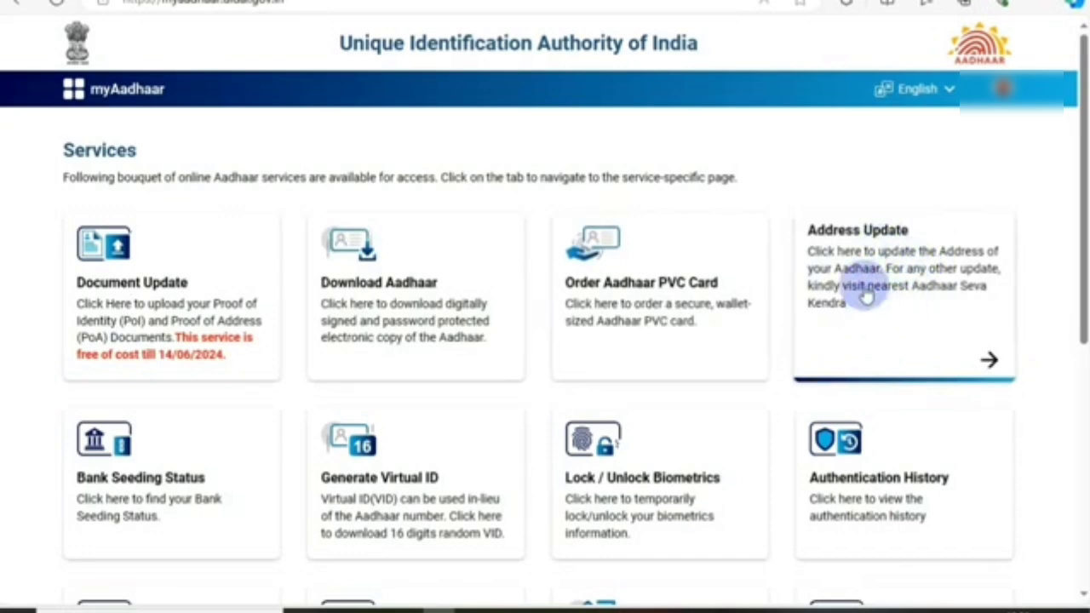
click(900, 309)
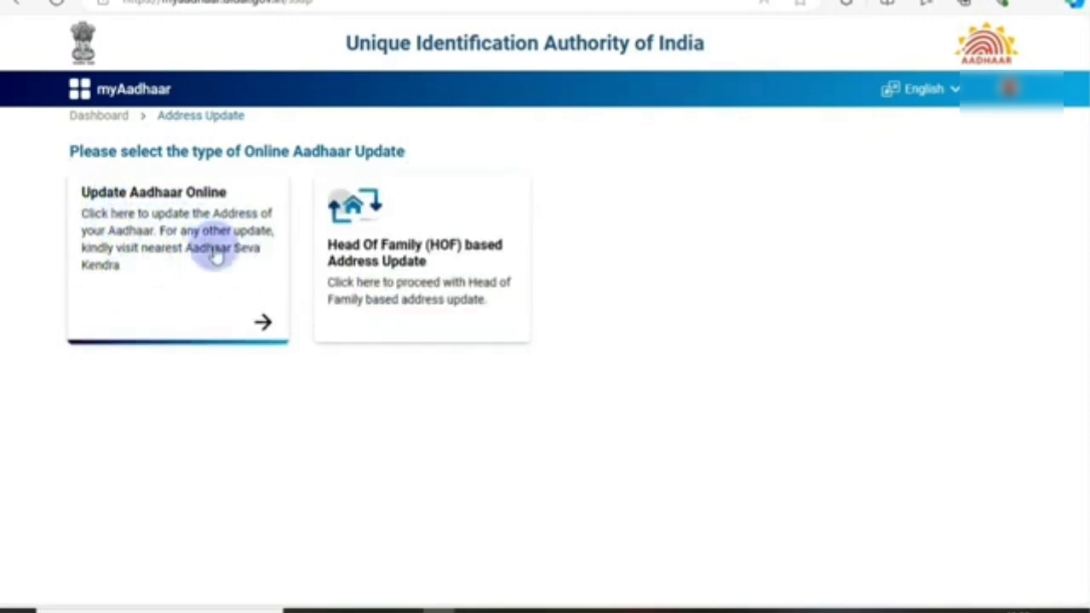
Step: Choose Update Aadhaar Online, tick Address as the field to update, and proceed to the address form
click(170, 256)
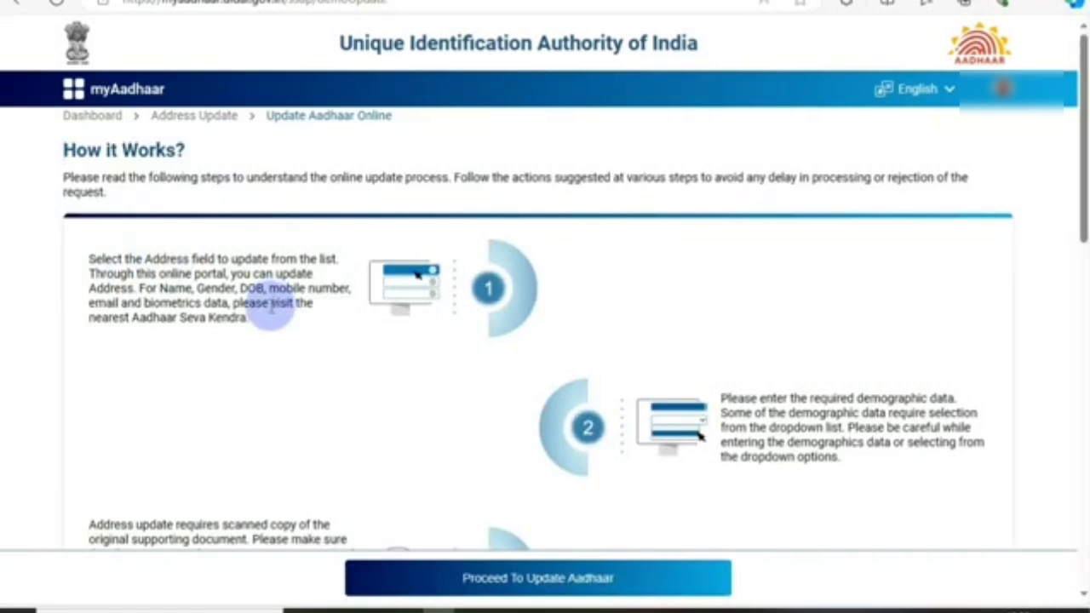
scroll(270, 307, down, 1)
scroll(270, 307, down, 2)
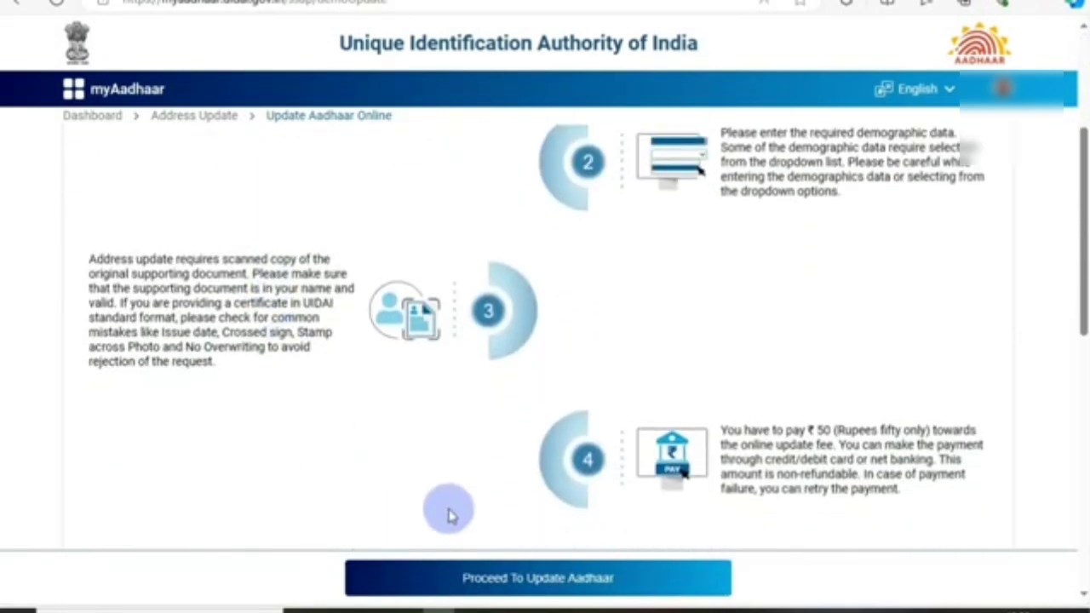
click(518, 587)
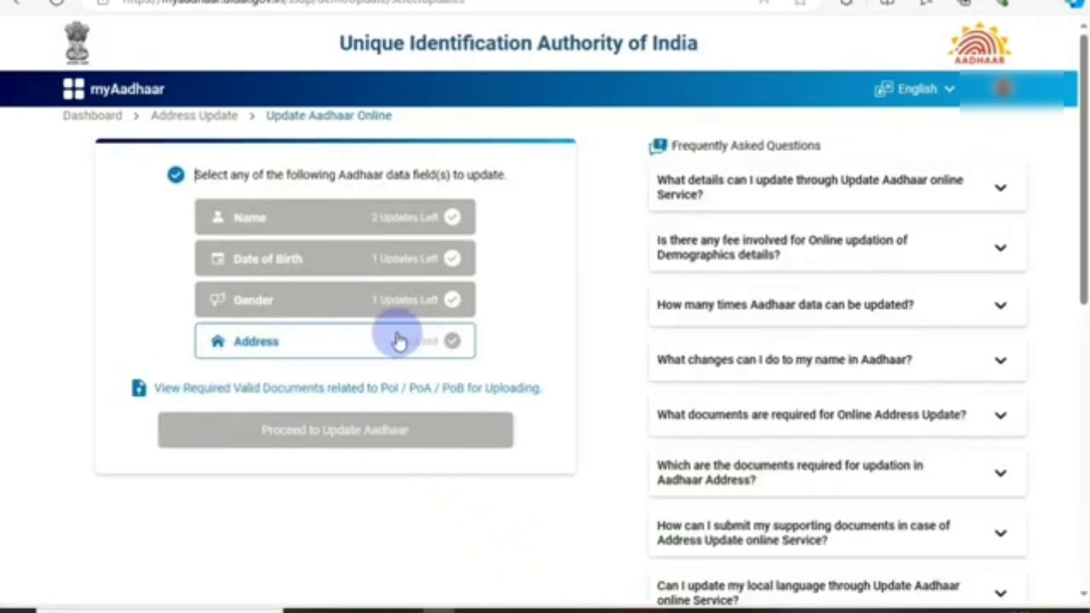
click(452, 342)
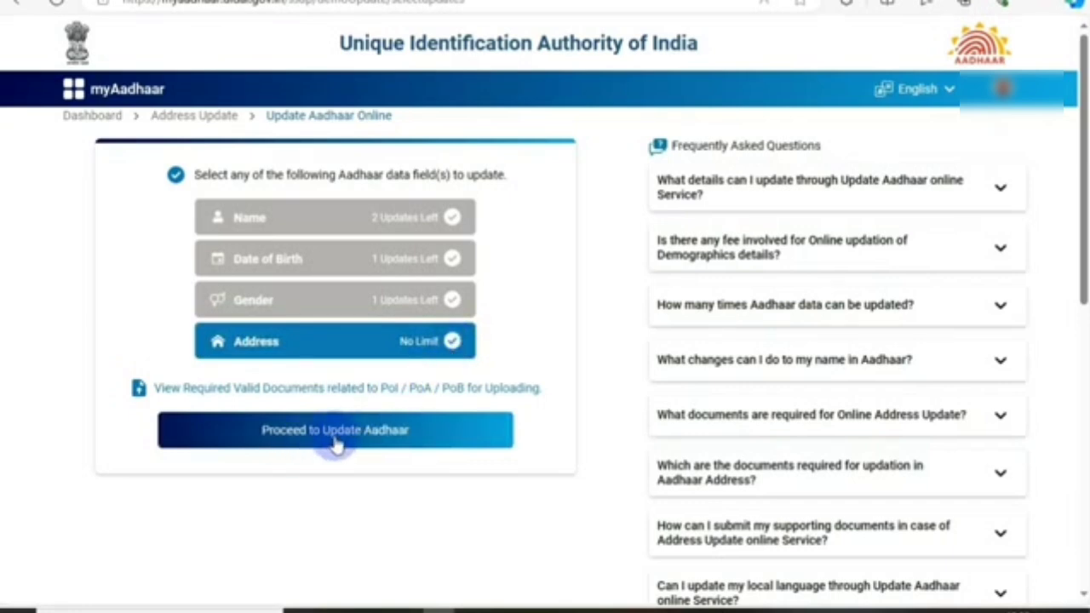
click(337, 439)
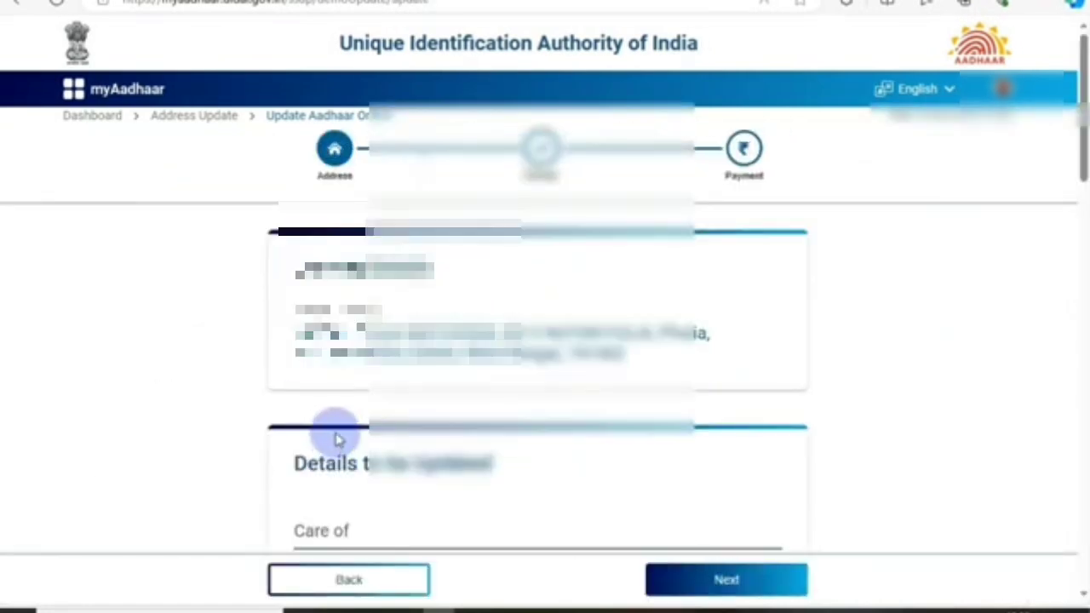
scroll(336, 434, down, 5)
scroll(336, 434, up, 5)
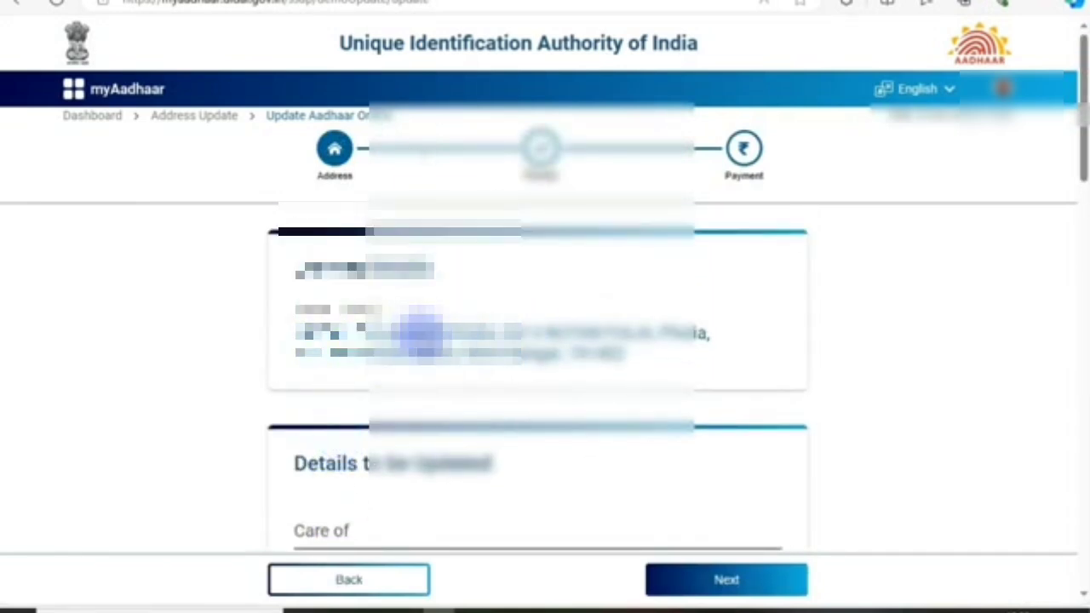
scroll(420, 332, down, 2)
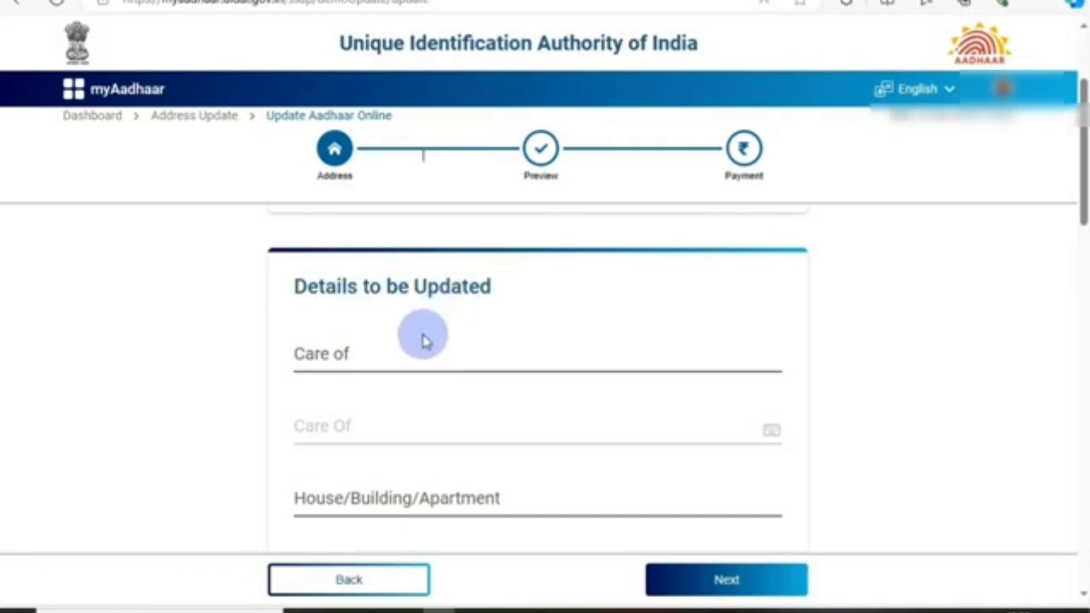
Step: Enter 'C/o' in the Care of field, after trying W/o, followed by the start of the person's name
click(333, 358)
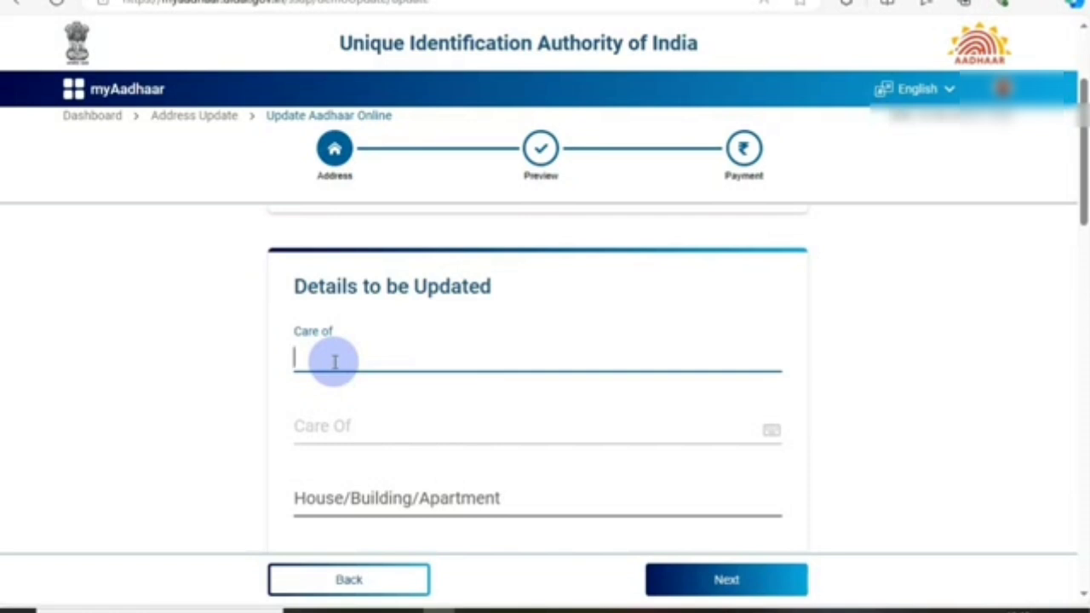
text(c/o)
key(BackSpace)
key(BackSpace)
key(BackSpace)
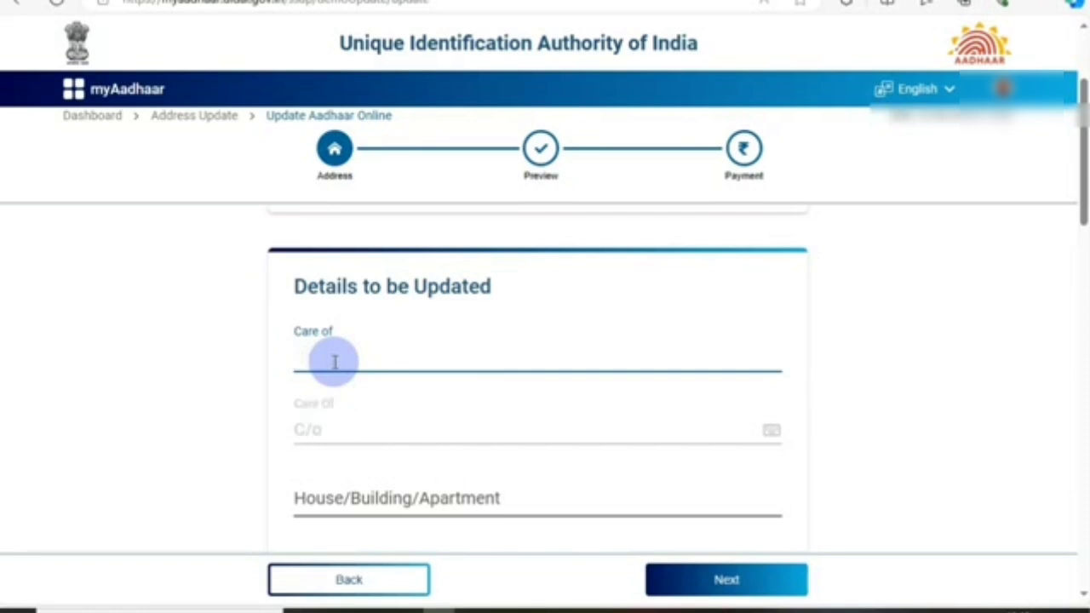
text(W/o)
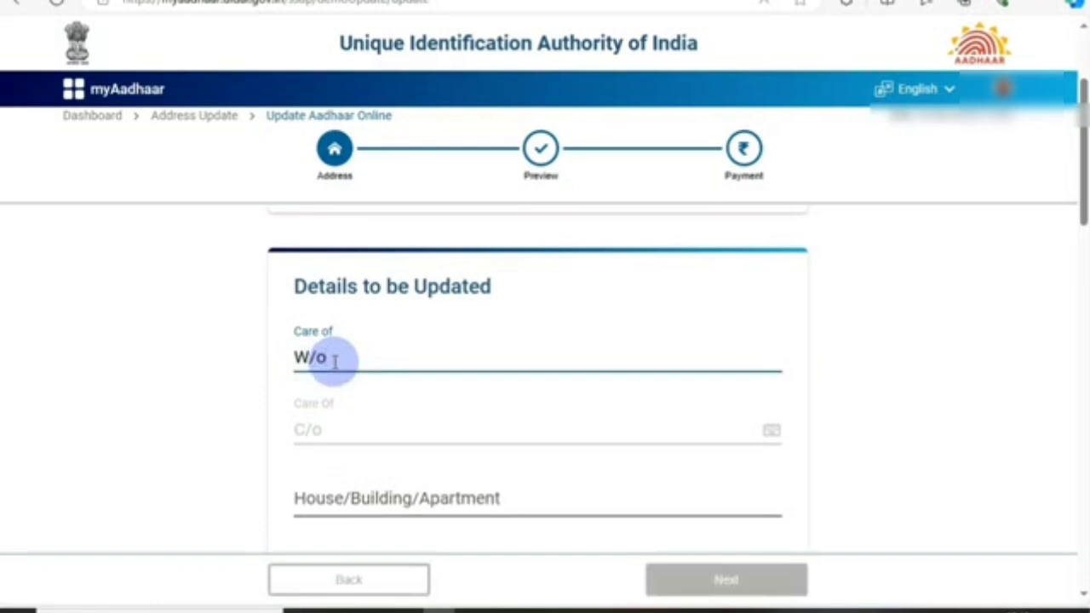
key(BackSpace)
key(BackSpace)
key(BackSpace)
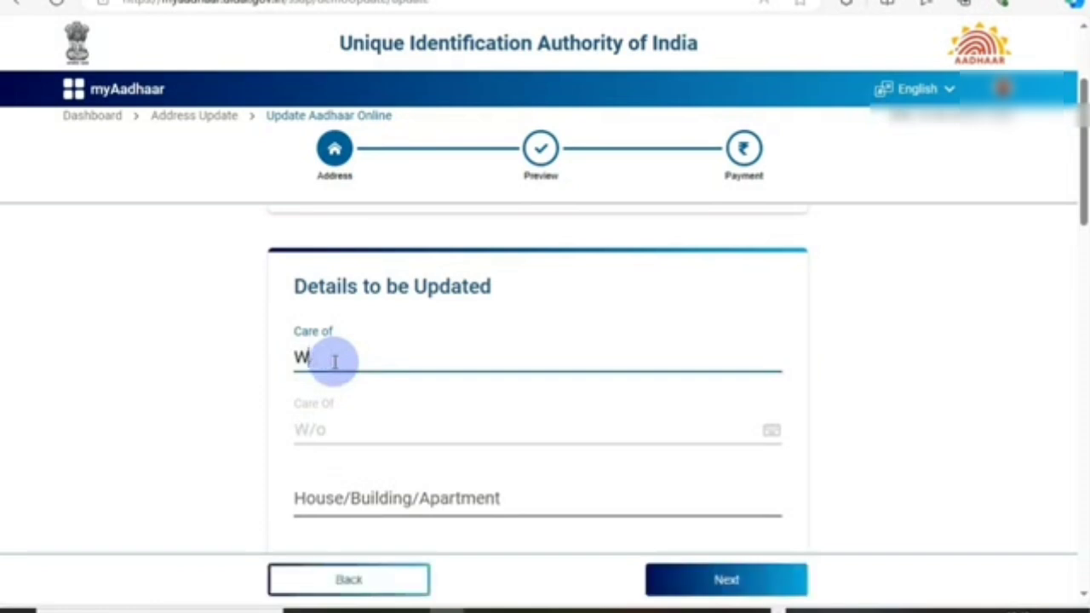
text(C/o )
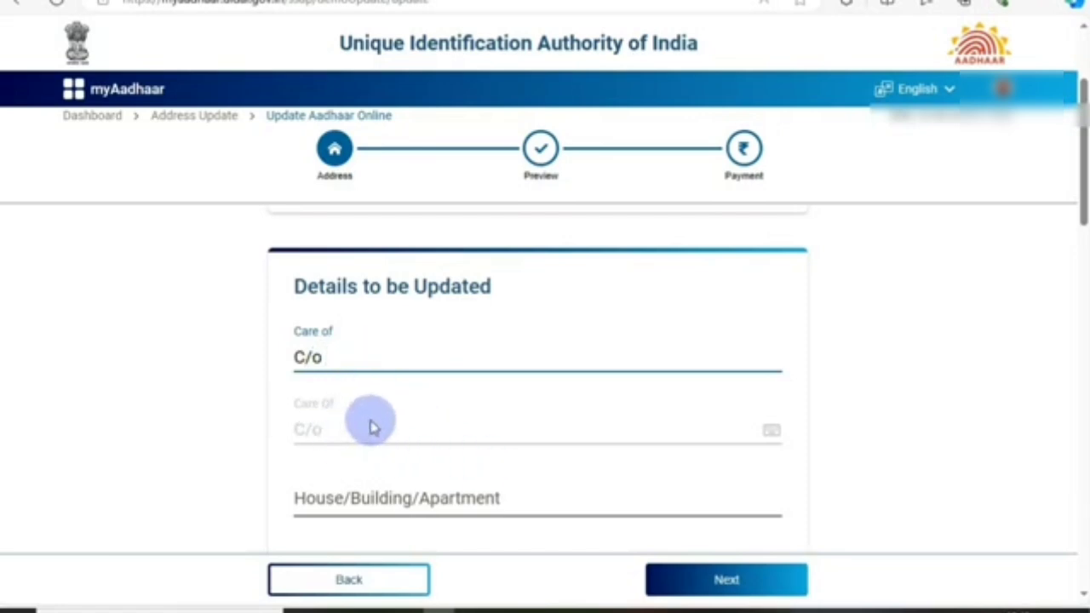
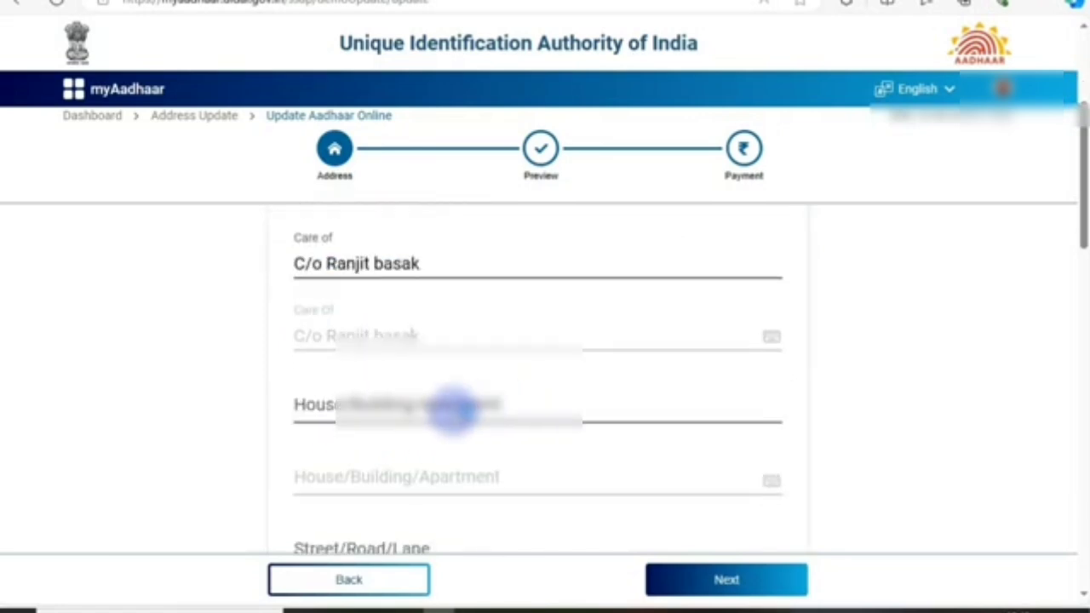
Step: Move down past the Street, Landmark, Pincode, State and Post Office fields to the Manual Upload proof option
scroll(330, 345, down, 1)
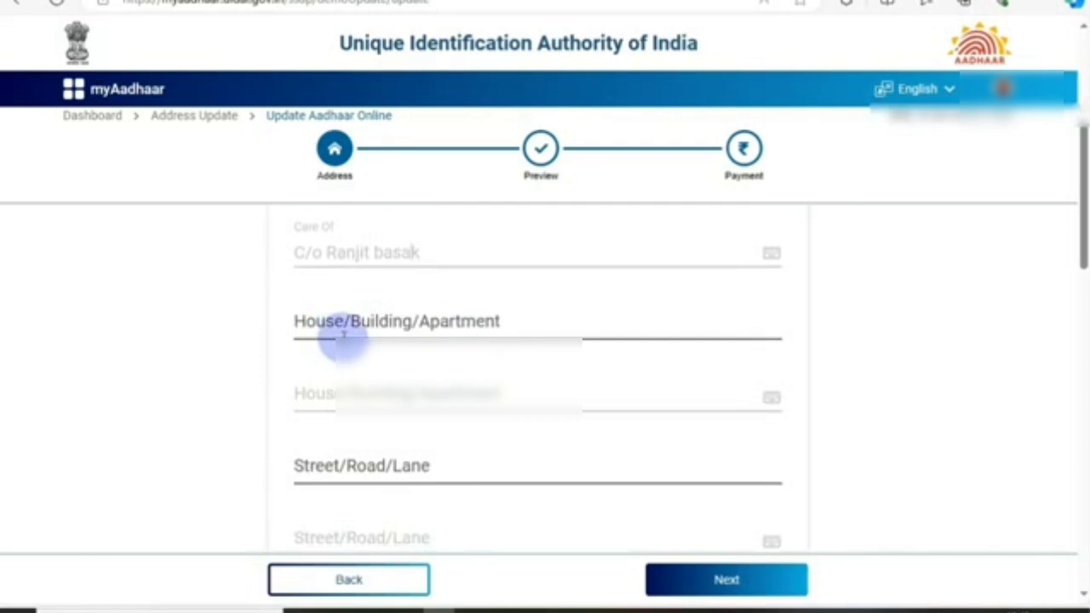
scroll(343, 336, down, 2)
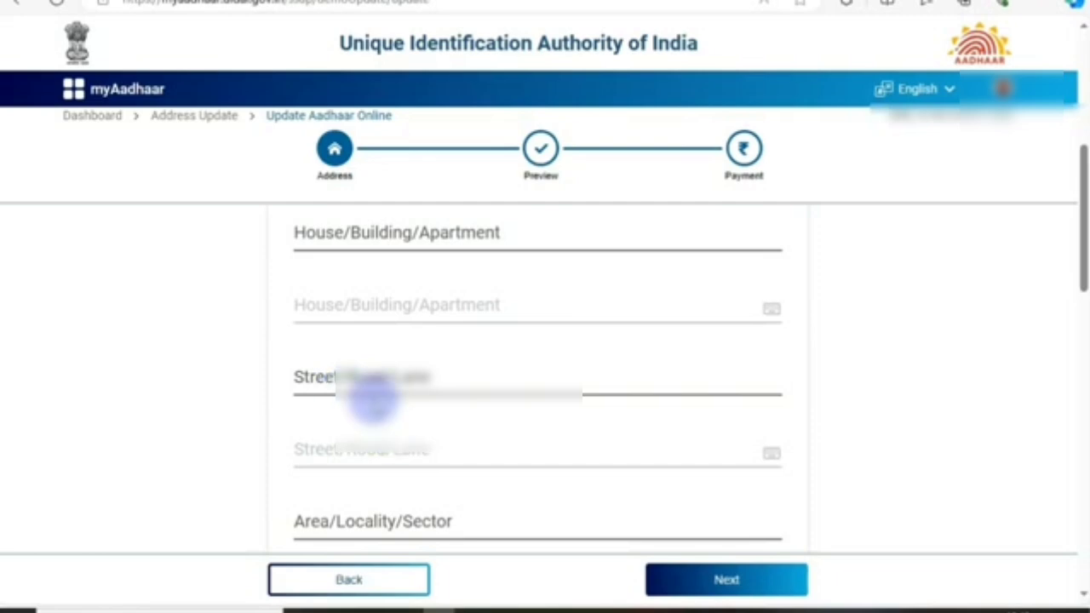
scroll(374, 388, up, 6)
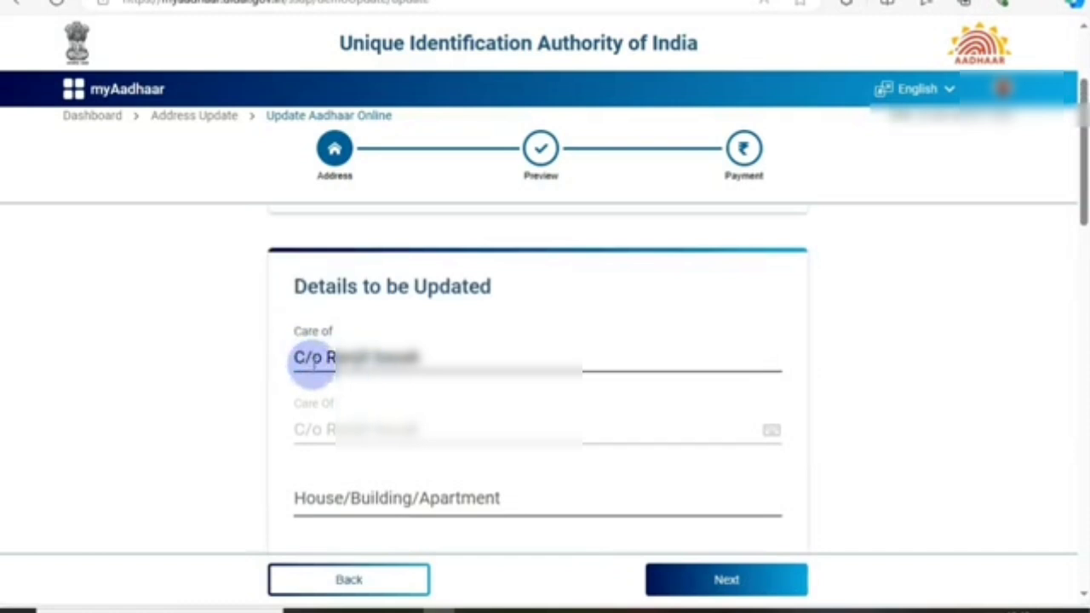
scroll(355, 362, down, 6)
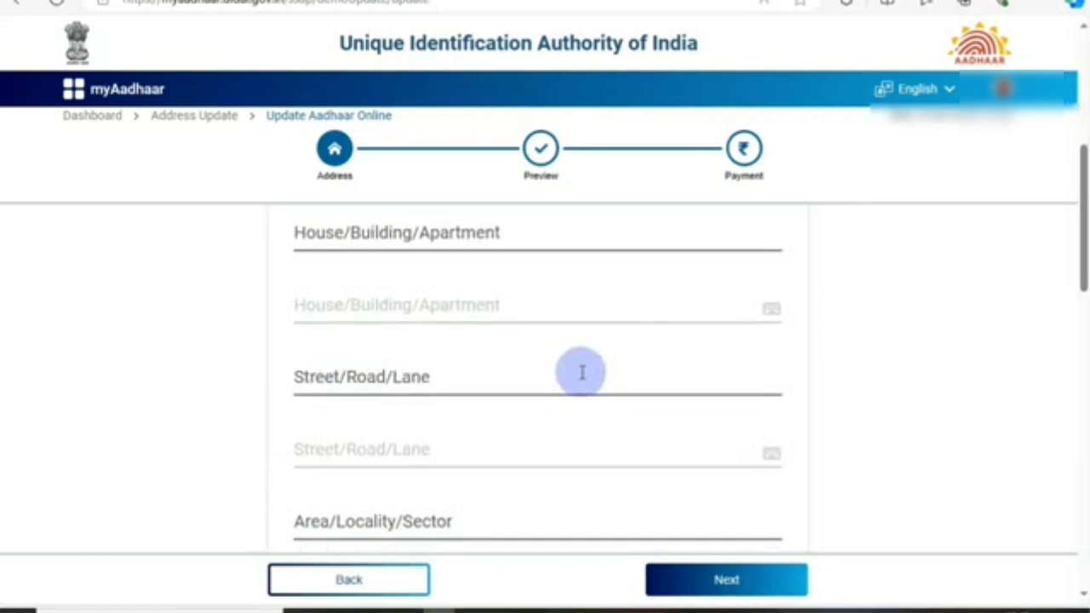
scroll(582, 372, up, 2)
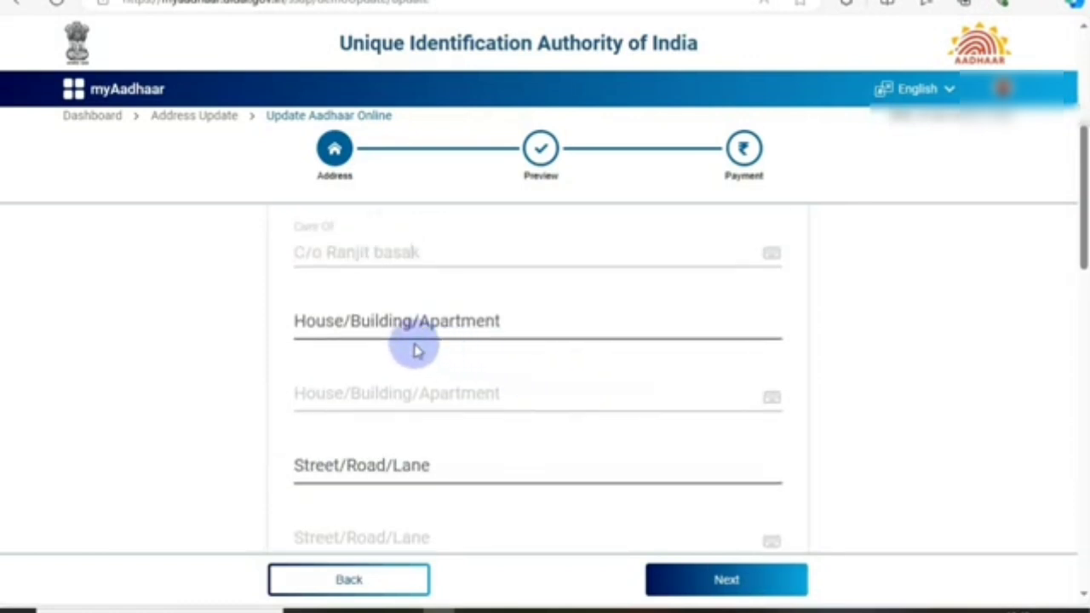
scroll(400, 357, down, 2)
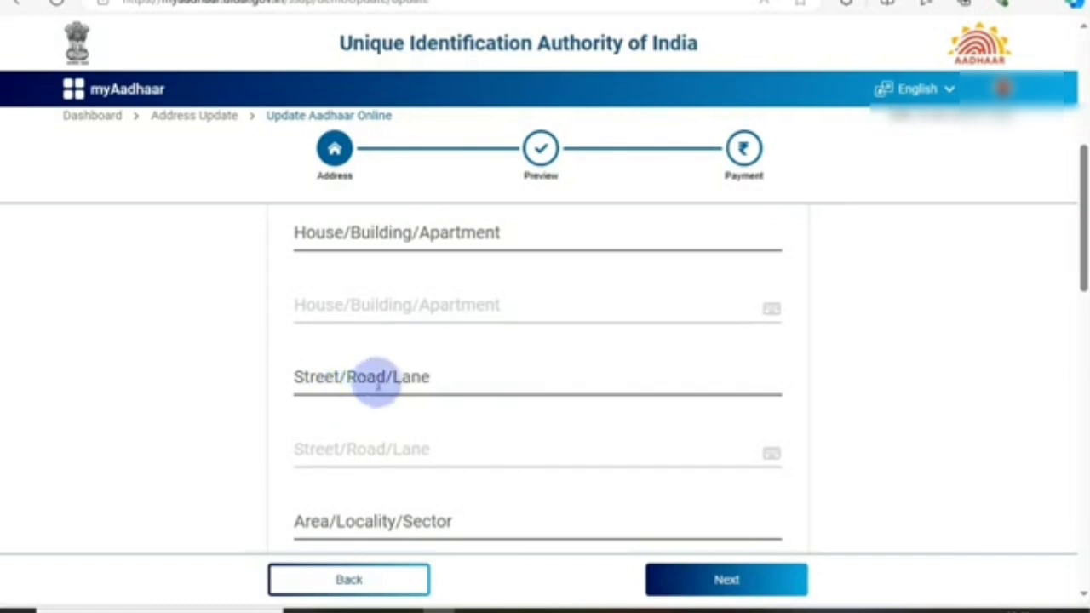
click(379, 383)
scroll(382, 382, down, 2)
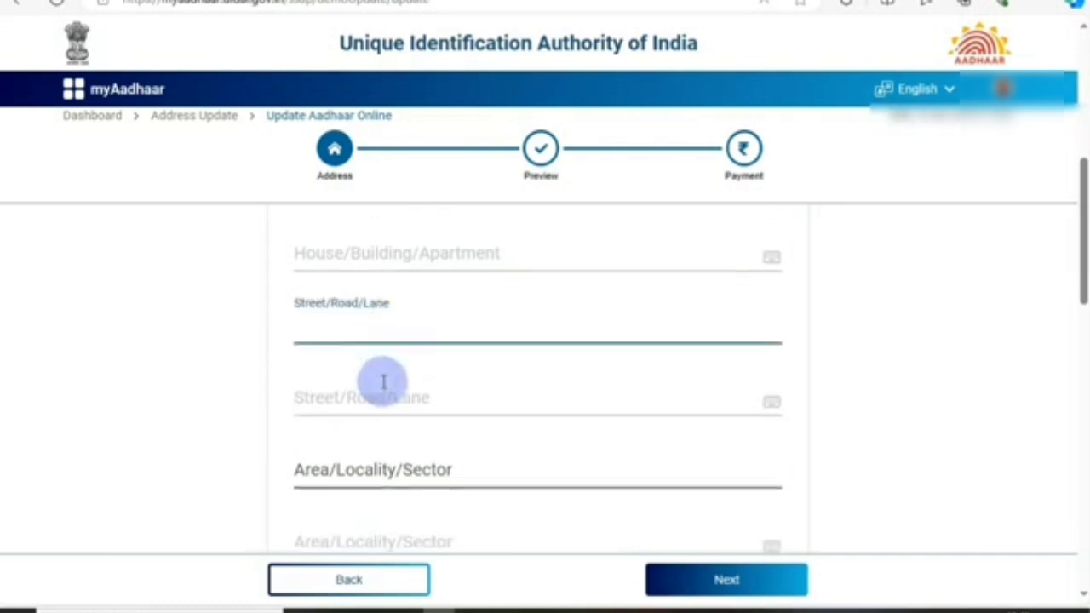
scroll(412, 428, down, 2)
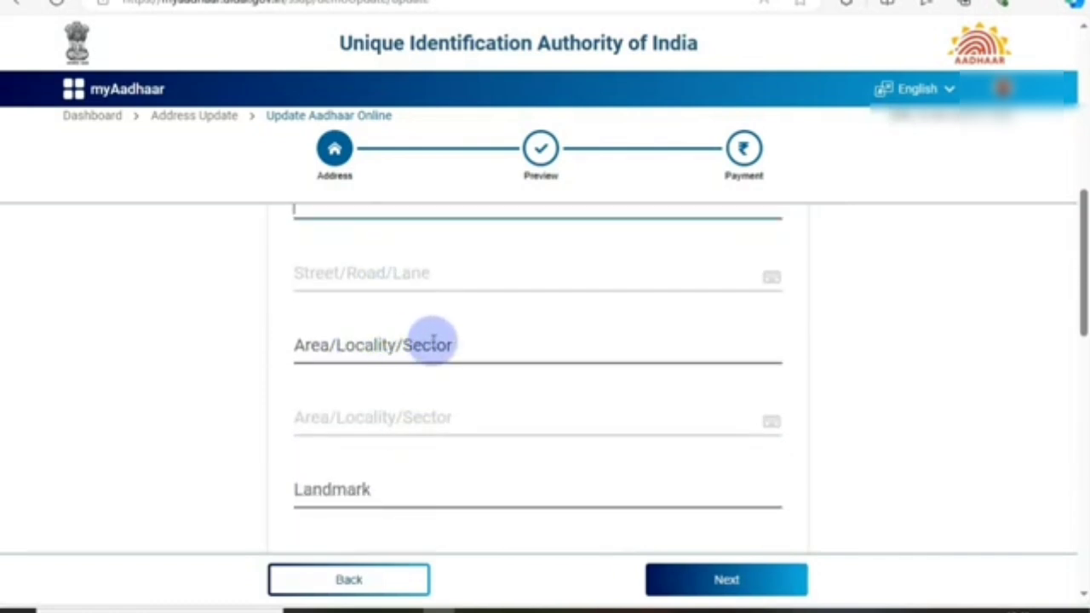
scroll(432, 341, down, 2)
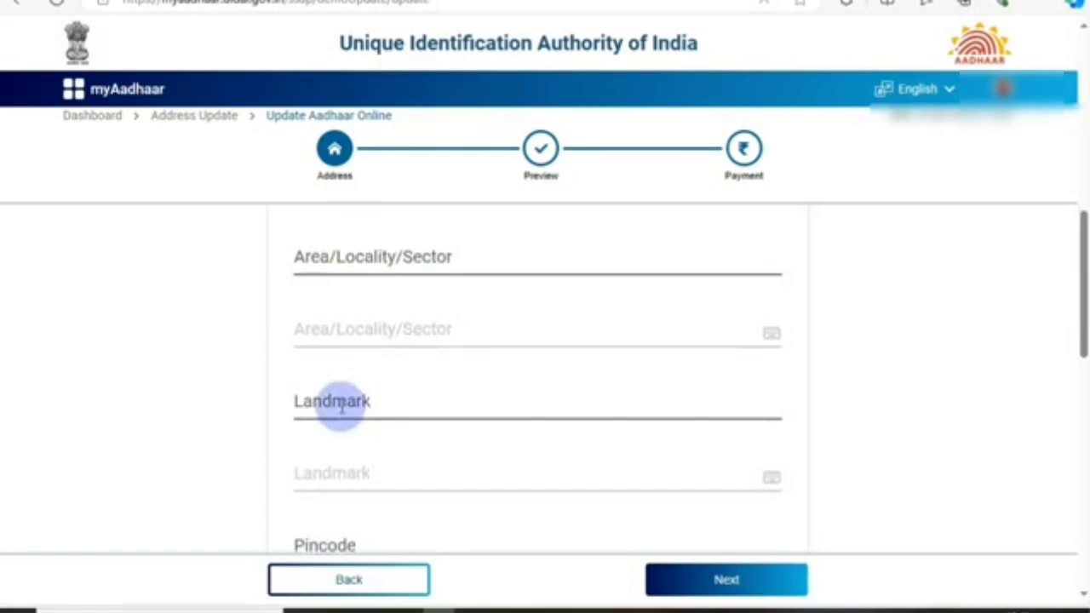
scroll(340, 407, down, 4)
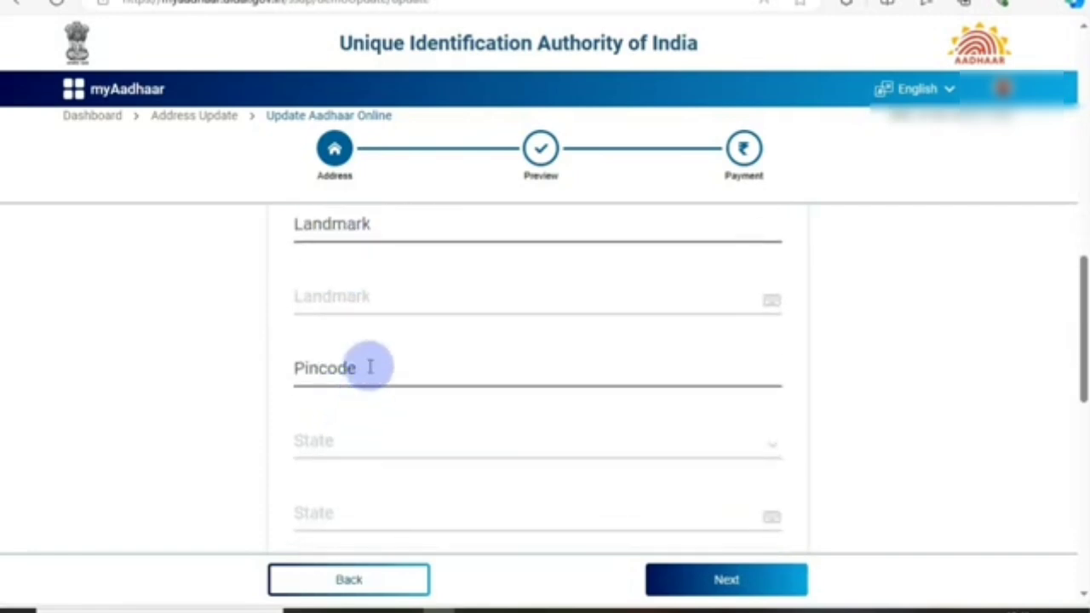
scroll(345, 370, down, 6)
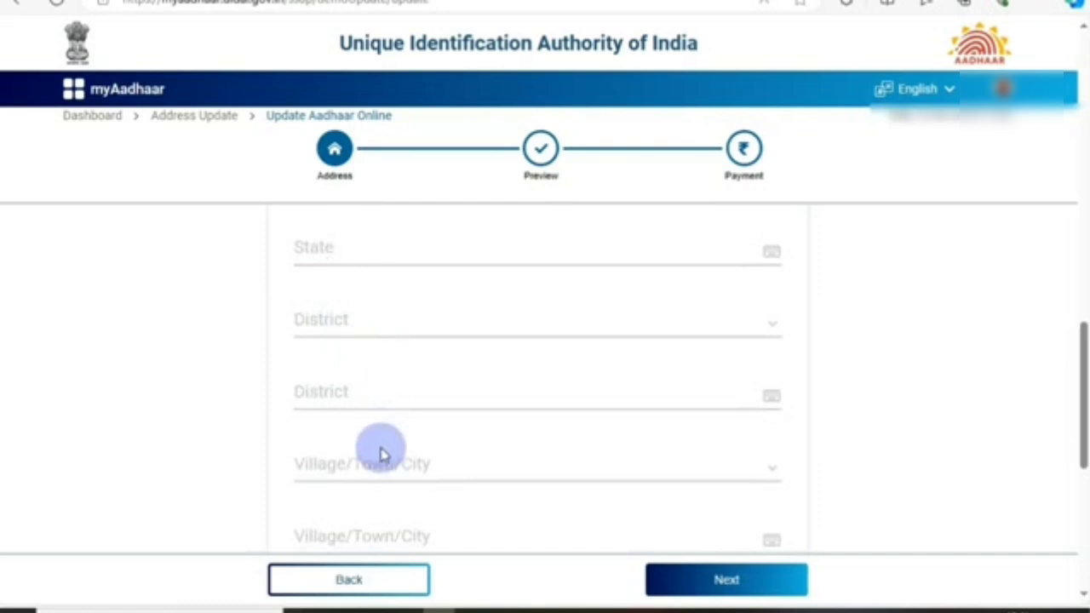
scroll(394, 471, down, 6)
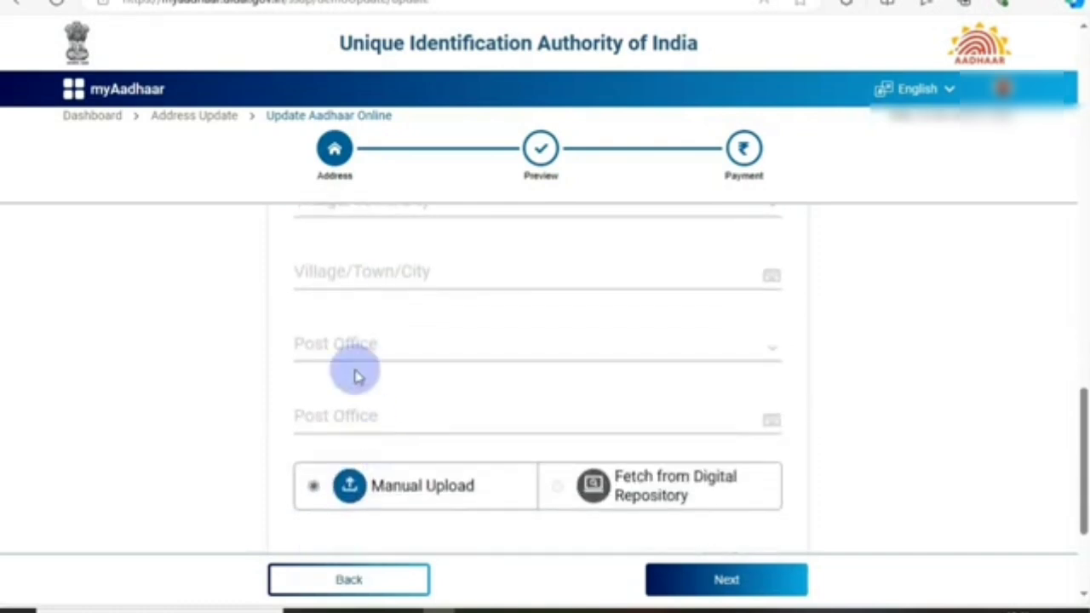
scroll(352, 358, down, 2)
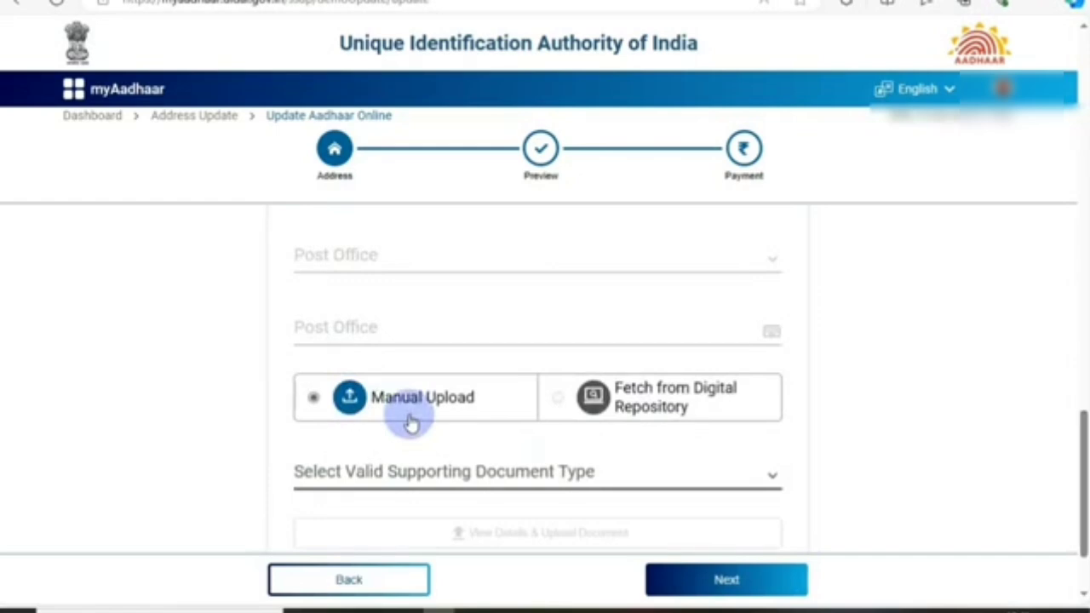
Step: Pick Voter Identity Card / e-Voter Identity Card as the supporting document type and accept its advisory with Okay
scroll(397, 421, down, 2)
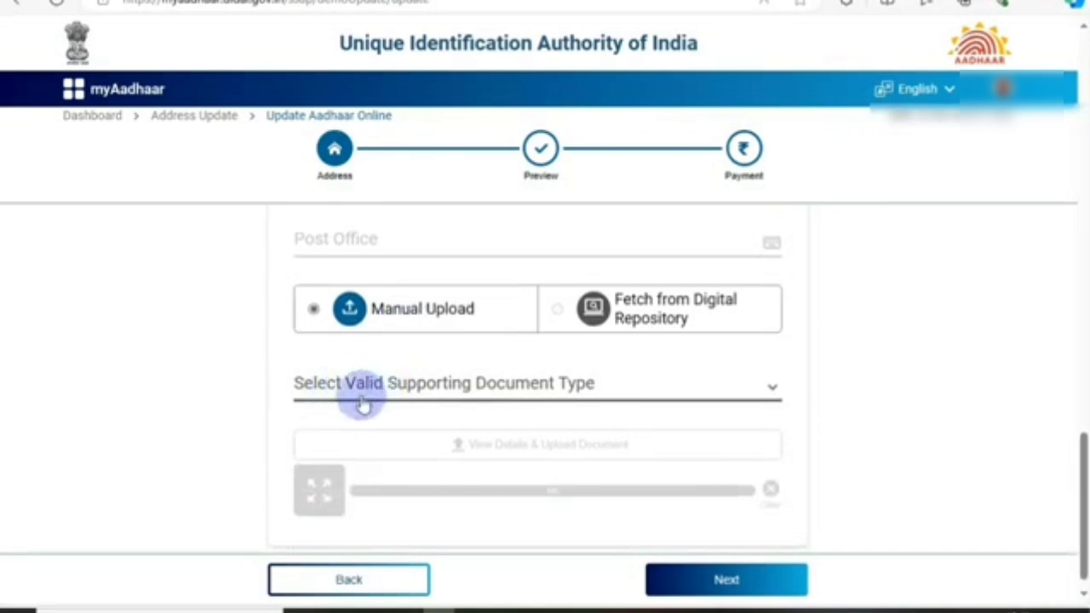
click(401, 383)
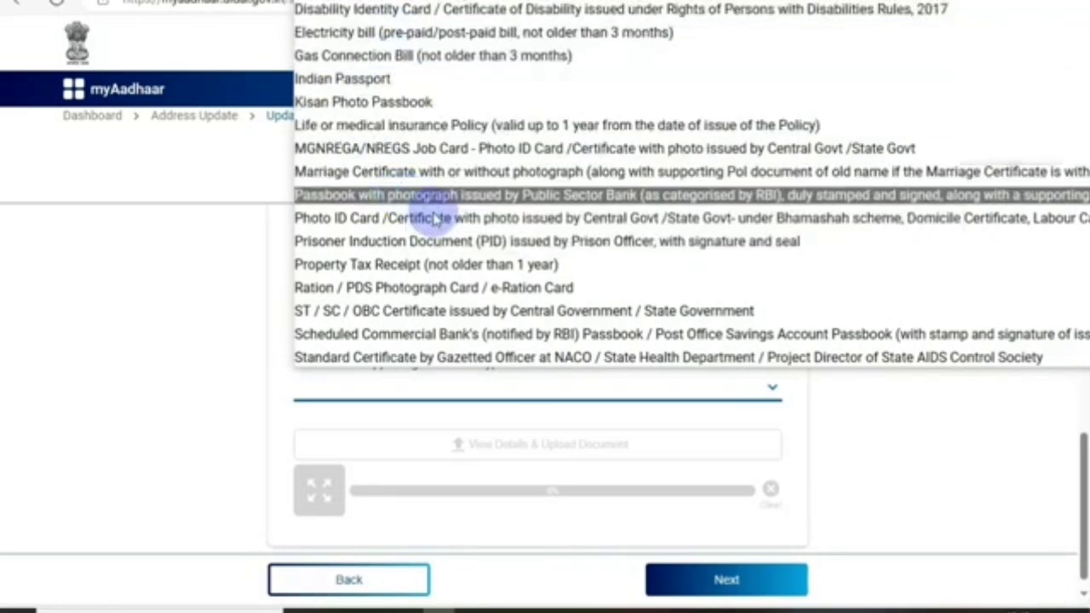
scroll(437, 220, down, 1)
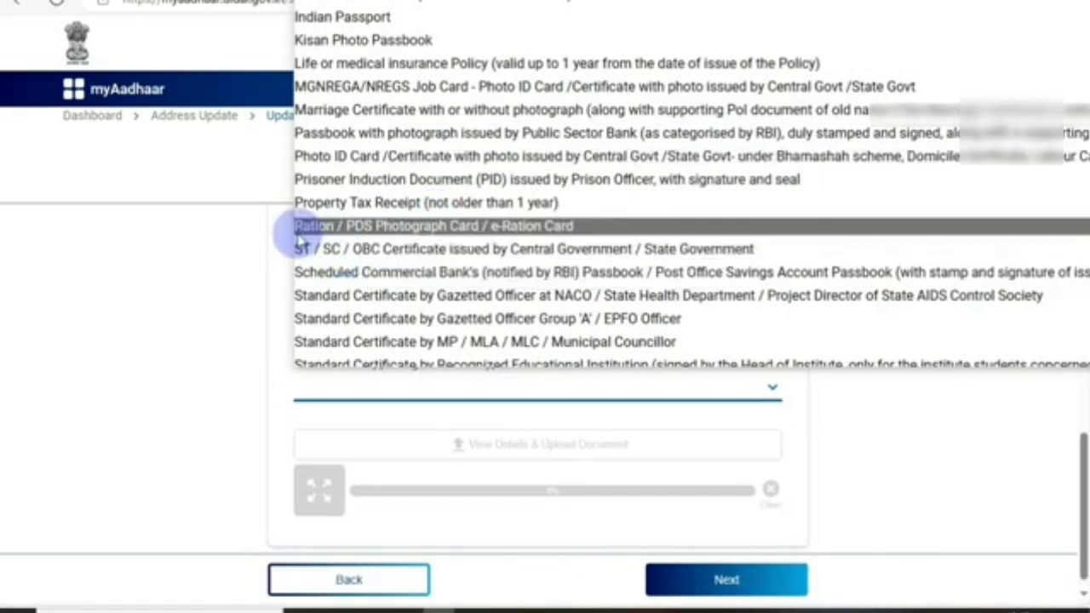
scroll(353, 244, down, 3)
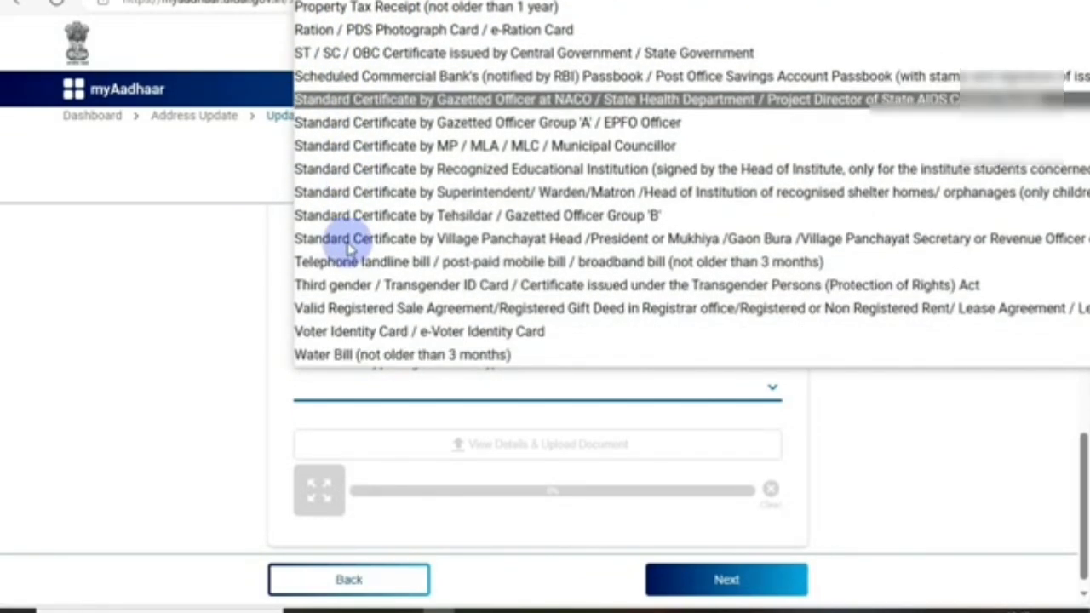
click(374, 342)
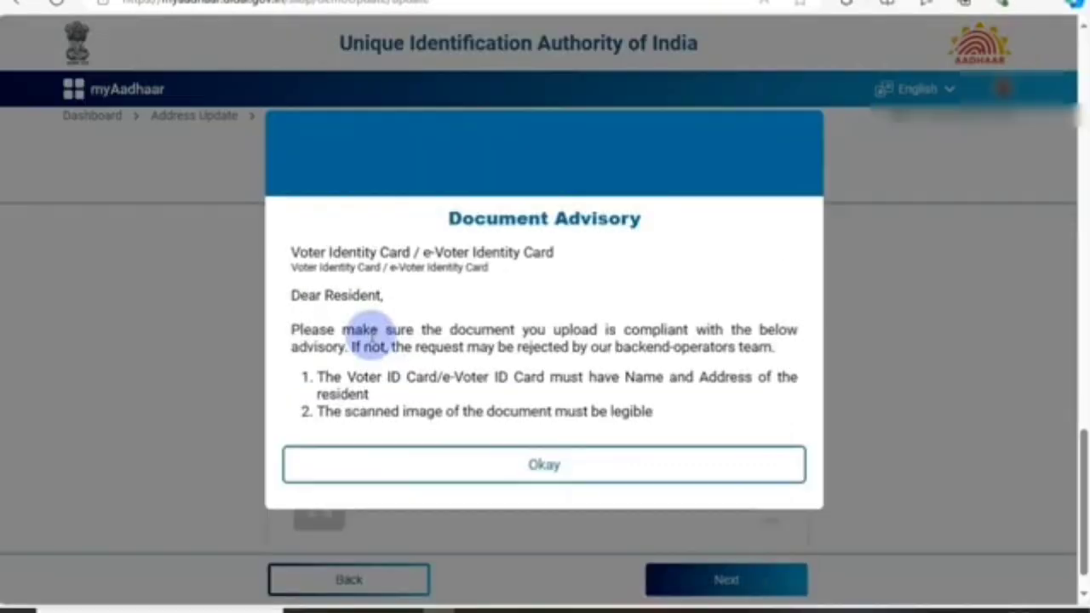
click(567, 468)
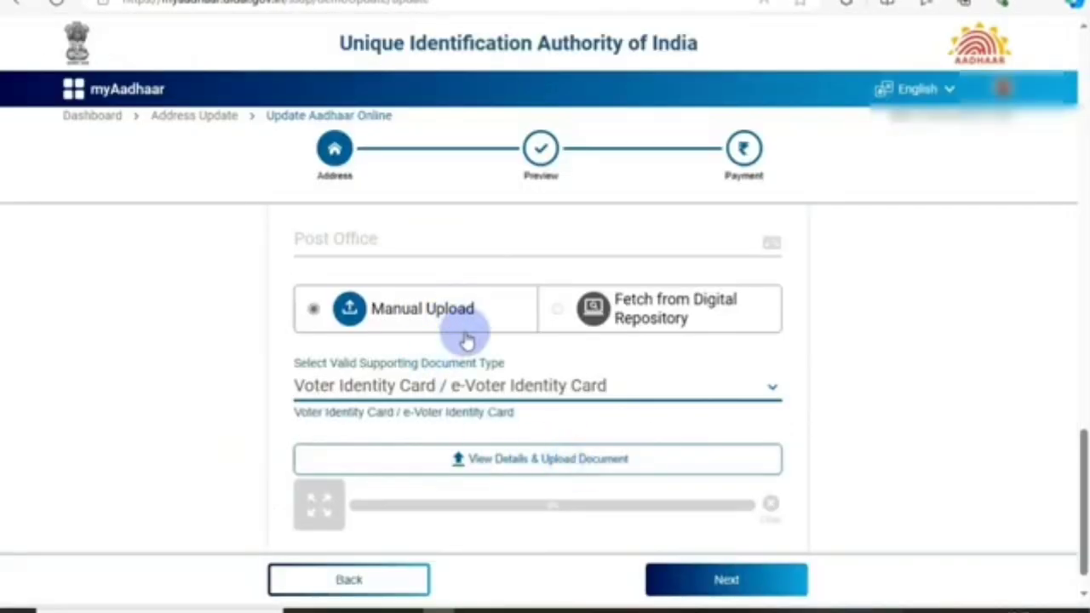
scroll(511, 425, down, 1)
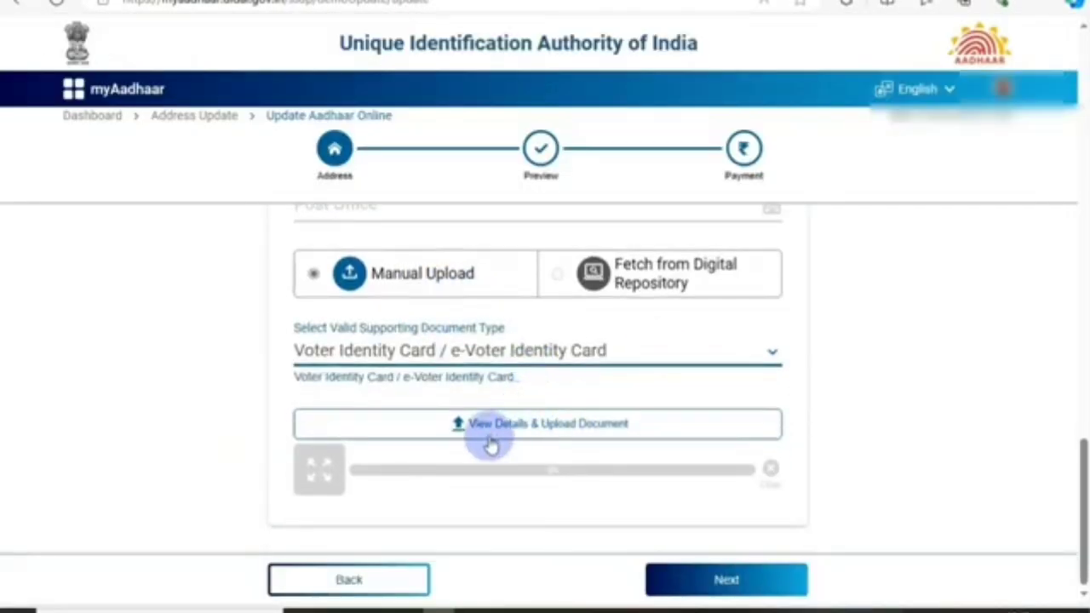